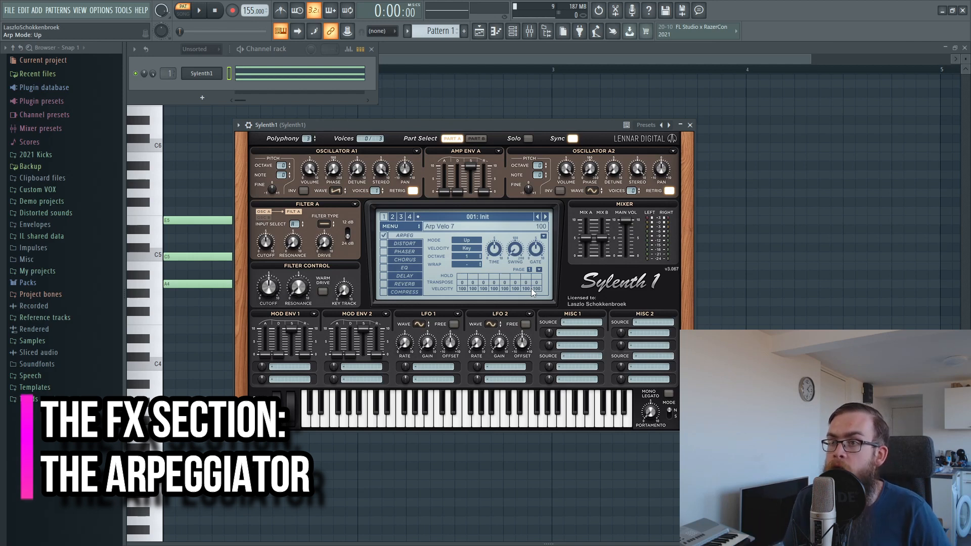
Set the arpeggiator mode to Up/Down and play the pattern to hear it
click(466, 240)
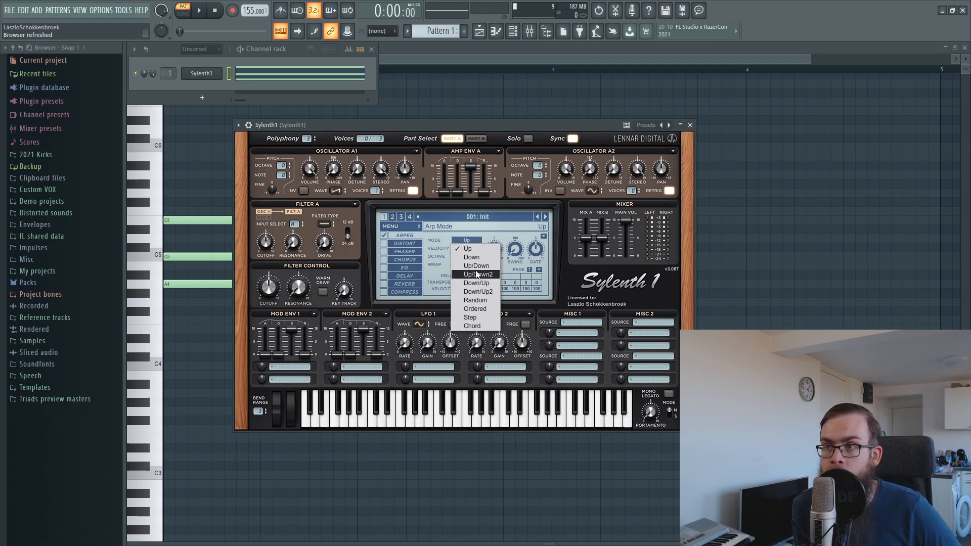
click(449, 257)
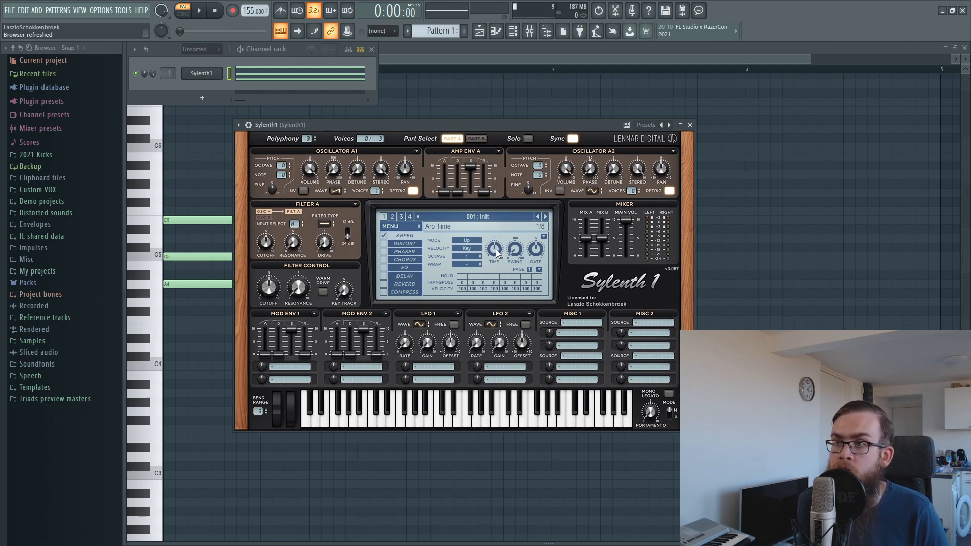
click(468, 240)
click(464, 279)
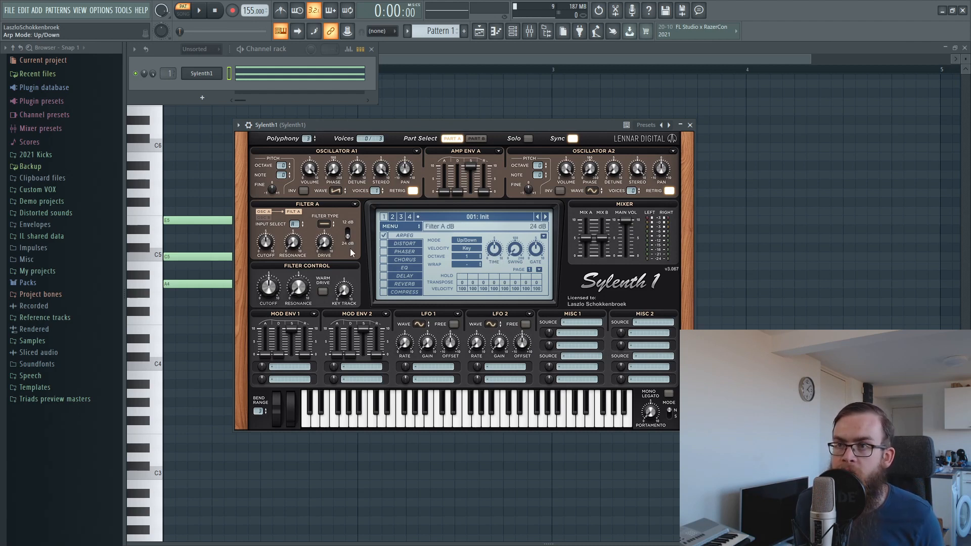
key(space)
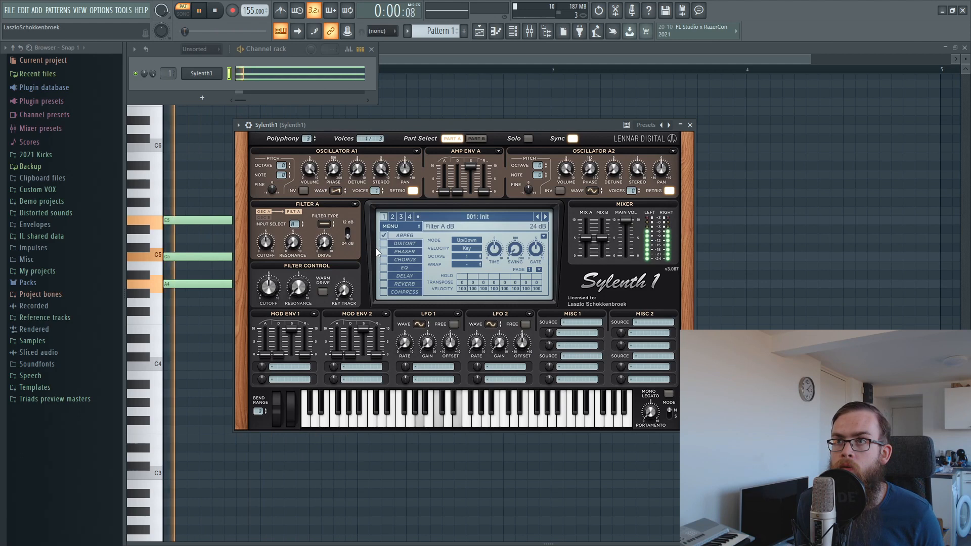
key(space)
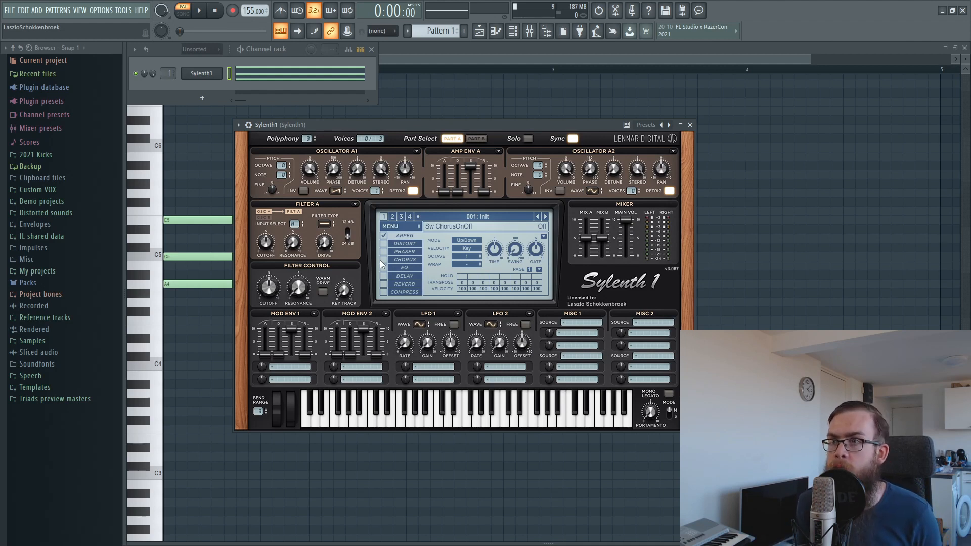
Try the arpeggio with a lower amp sustain, a longer release and a strong reverb, and switch the reverb off after listening
mouse_move(458, 191)
mouse_down()
mouse_move(457, 179)
mouse_move(484, 185)
mouse_move(471, 194)
mouse_up()
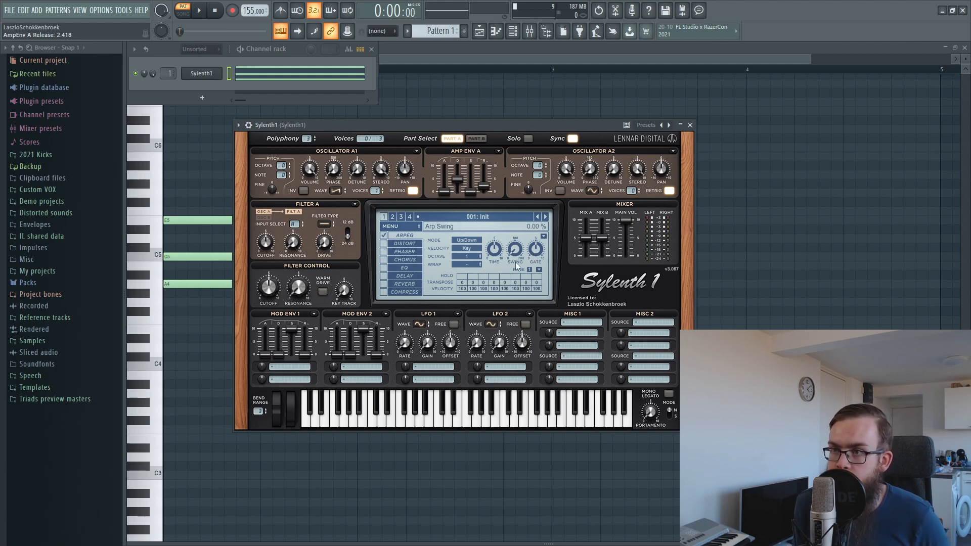
click(384, 284)
key(space)
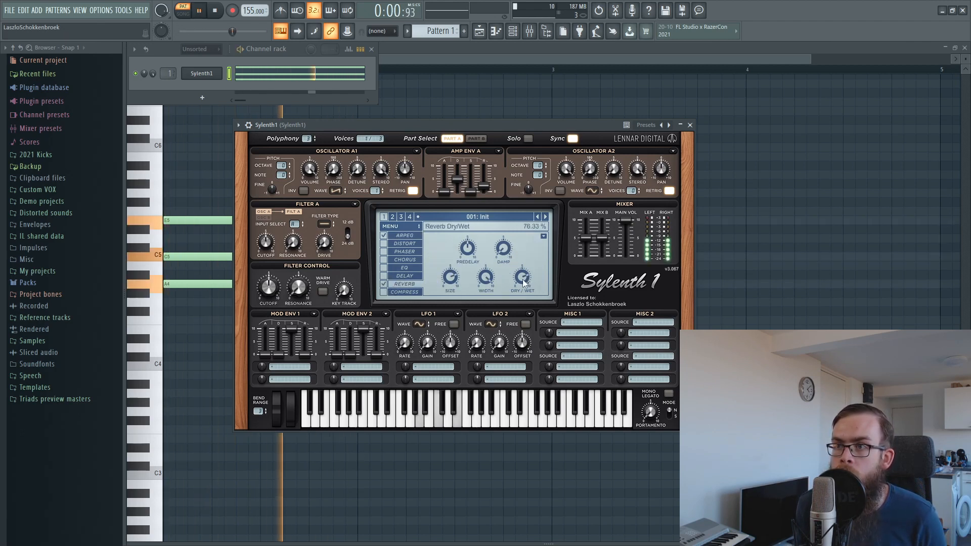
key(space)
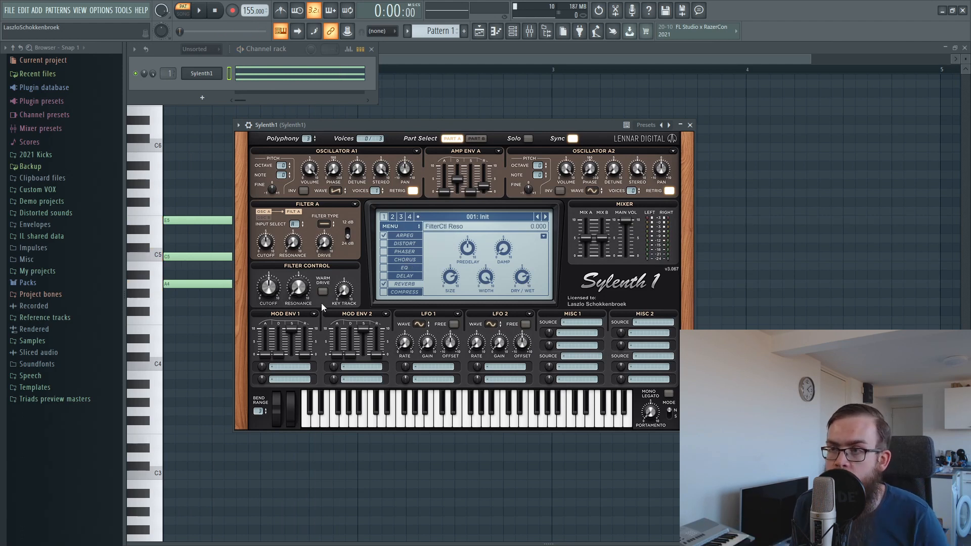
click(384, 284)
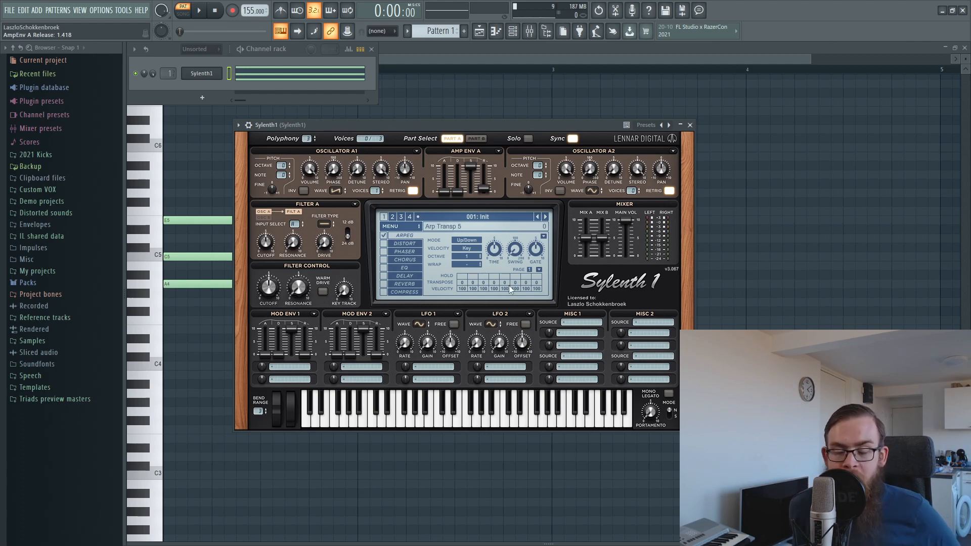
Try a transpose of -1 on the first arpeggiator step and restore it to 0
drag(462, 285, 473, 261)
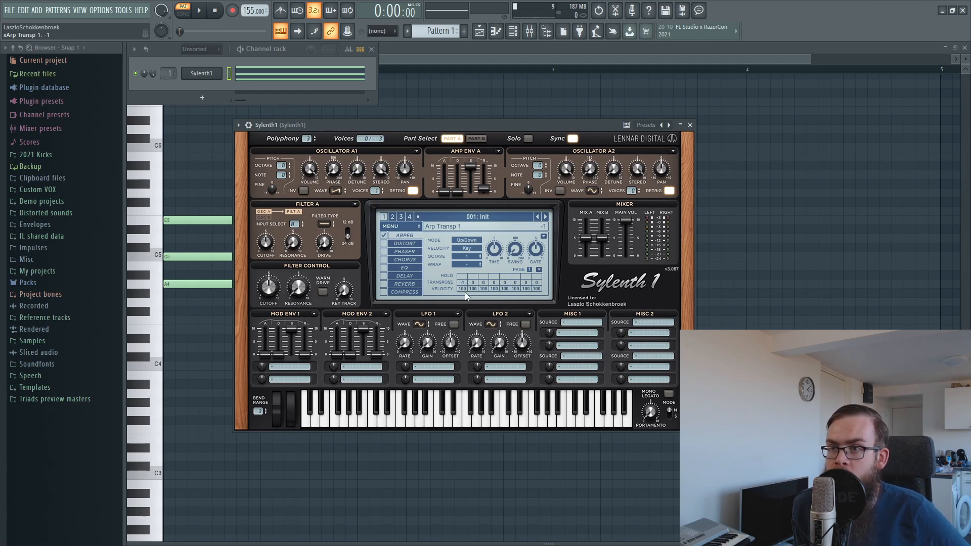
scroll(463, 286, down, 1)
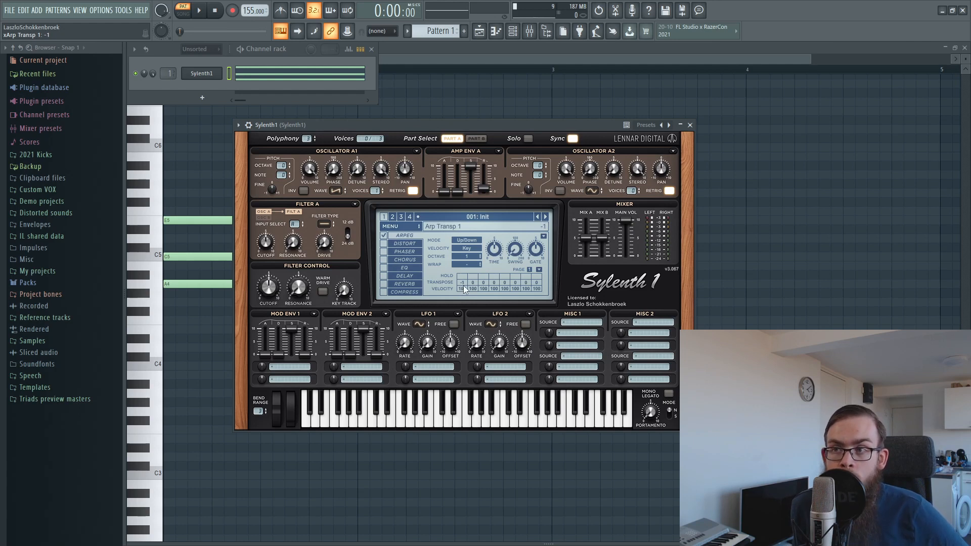
scroll(463, 284, up, 1)
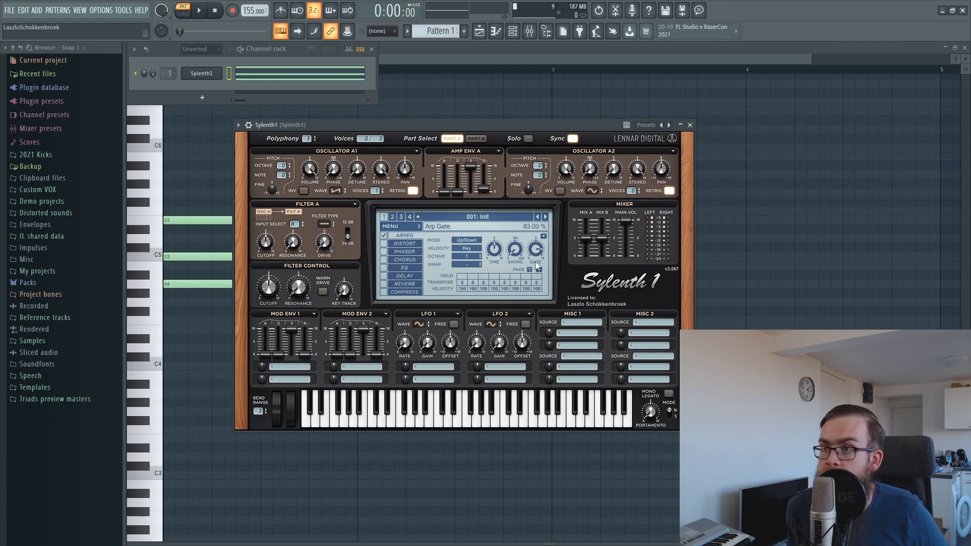
Lower the arpeggiator gate to 28.67% and play the pattern with short notes
drag(536, 249, 533, 333)
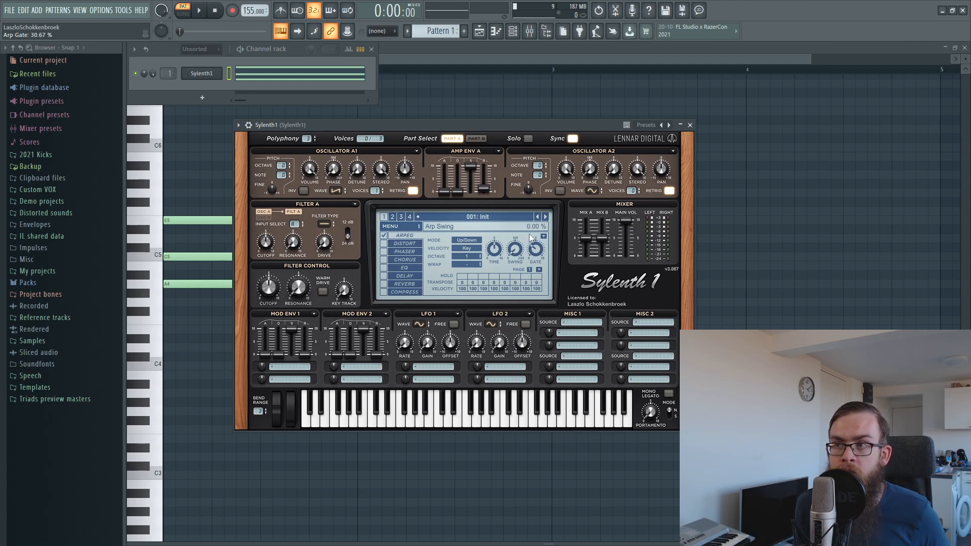
drag(539, 250, 538, 253)
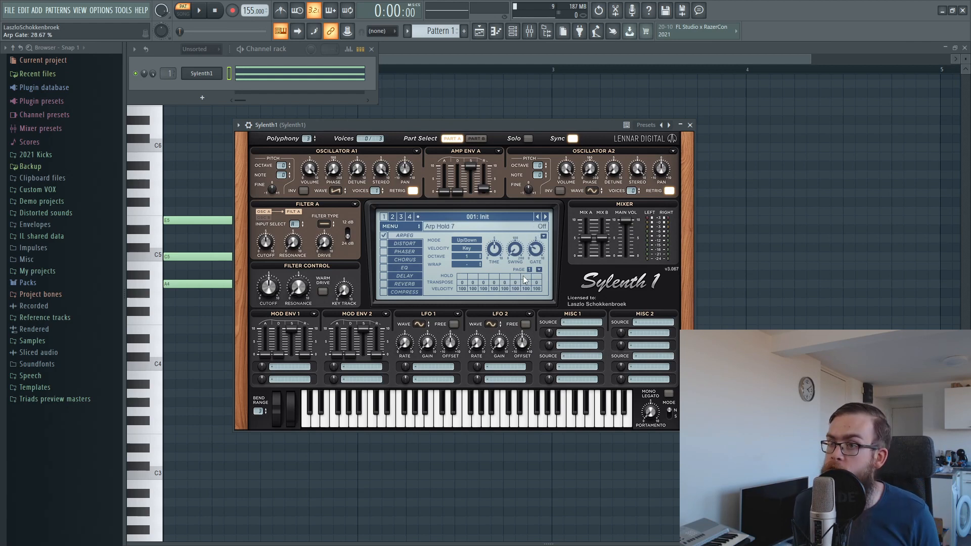
key(space)
key(space)
Raise the arpeggiator gate to 84.33% and play the pattern to hear the longer notes
drag(535, 249, 539, 252)
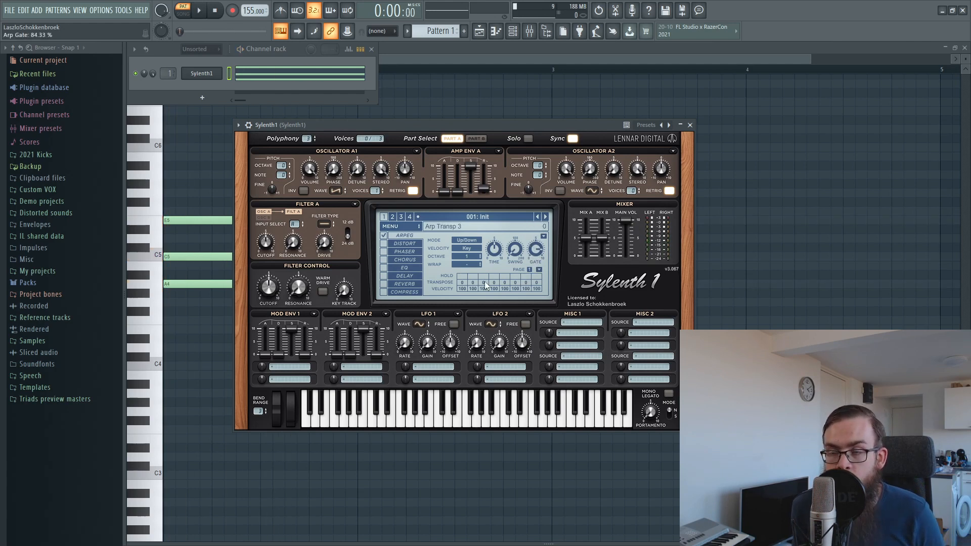
key(space)
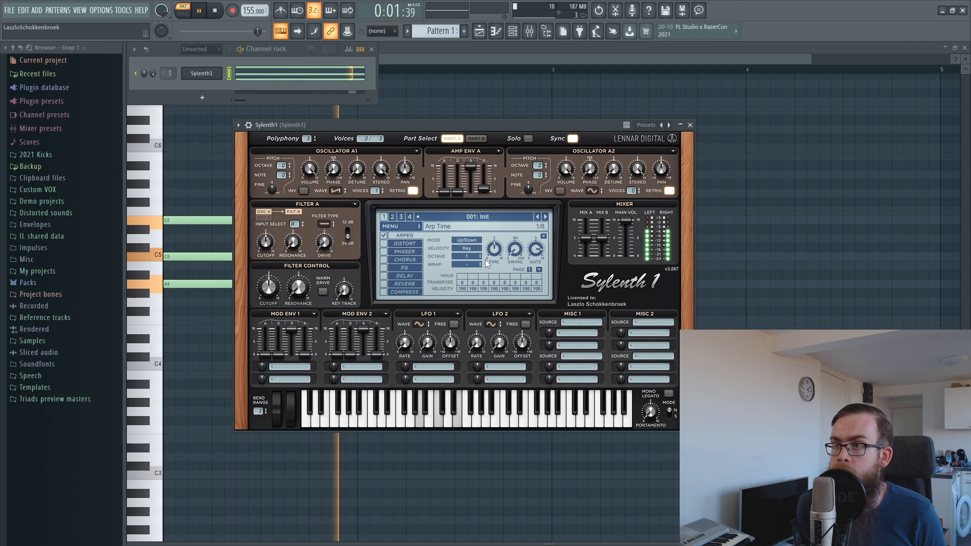
key(space)
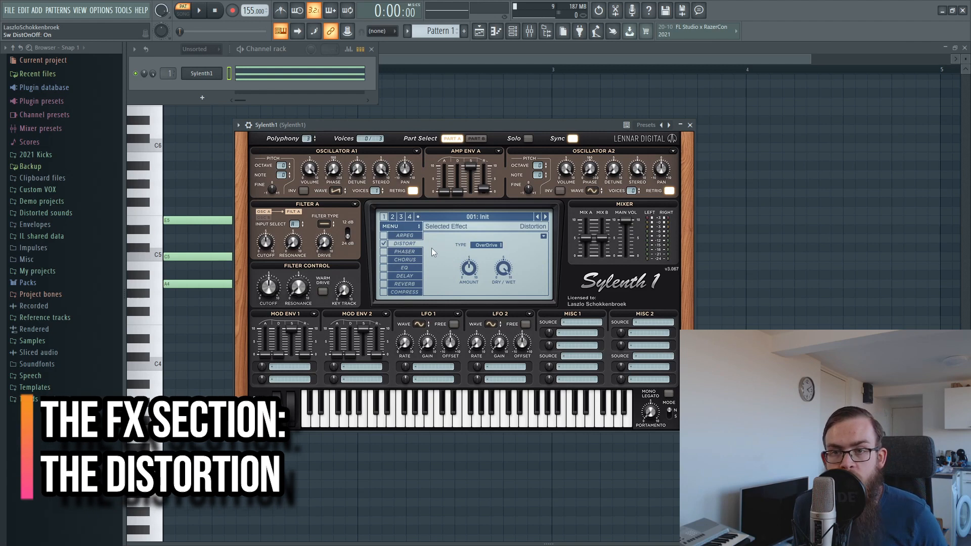
Set the distortion type to Clip, looking through the available types
click(515, 258)
click(496, 287)
click(490, 245)
click(489, 271)
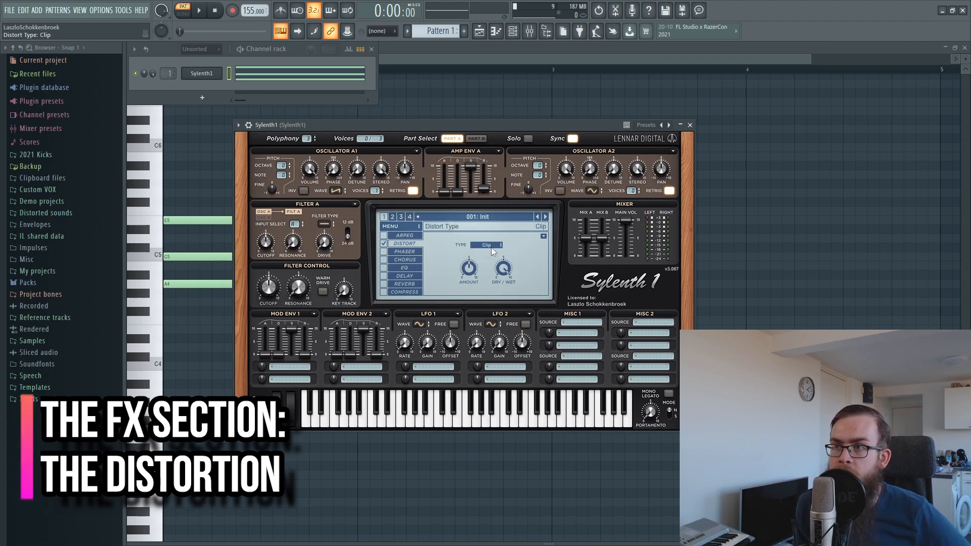
click(486, 245)
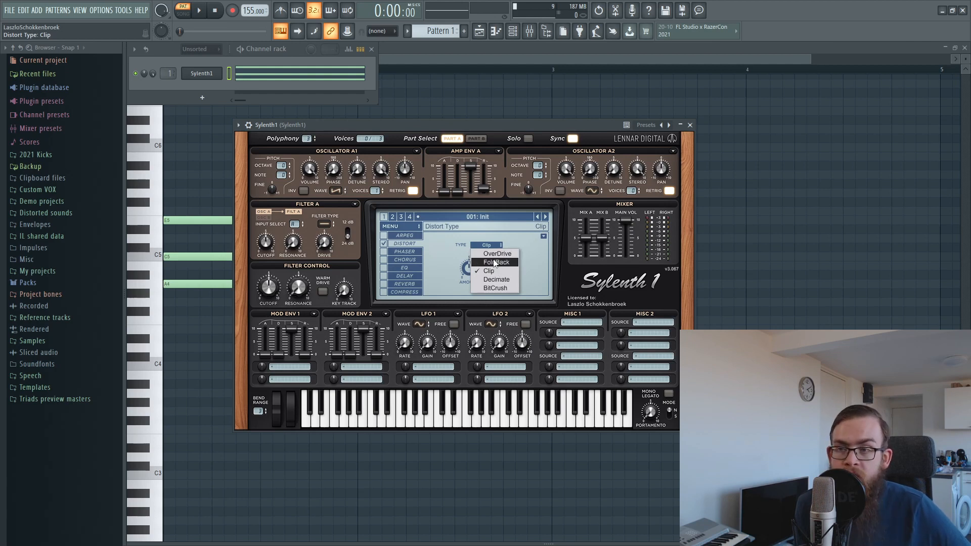
click(488, 270)
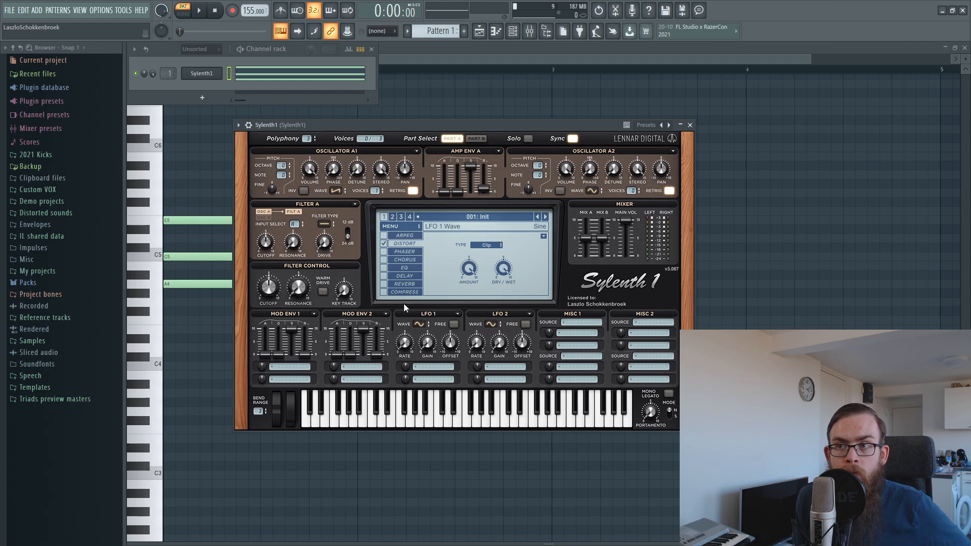
Reduce the chord in the piano roll to a single one-bar A4 note and reopen the Sylenth1 plugin
right_click(223, 221)
right_click(265, 258)
right_click(262, 284)
drag(177, 284, 166, 284)
click(512, 31)
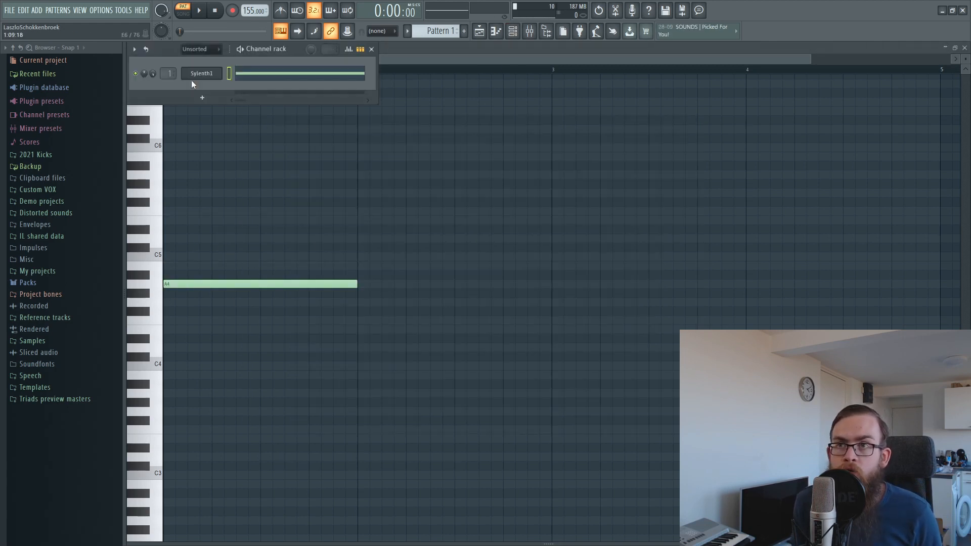
click(201, 73)
Play the single note with the distortion and switch the distortion type to OverDrive
key(space)
key(space)
click(475, 244)
click(496, 270)
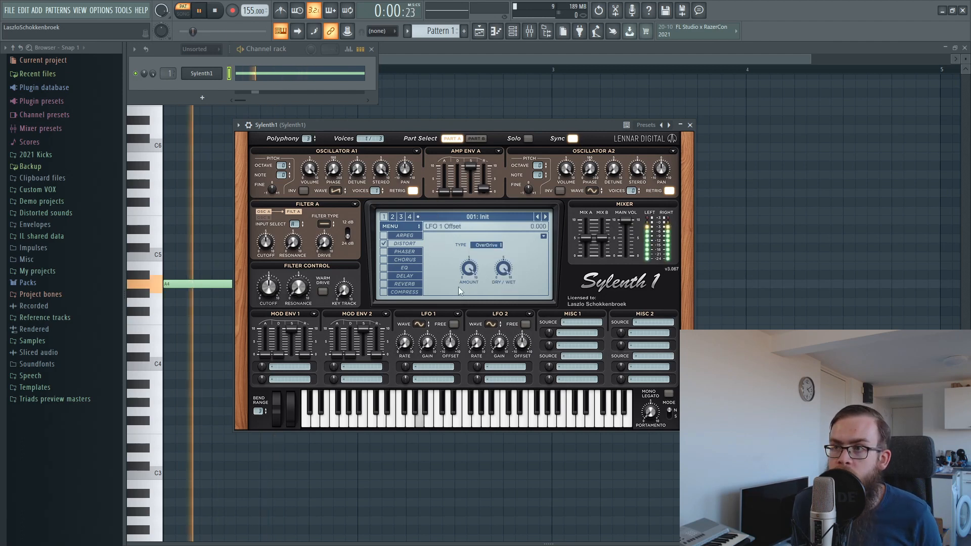
Switch the distortion type to FoldBack and play the note to hear it
click(483, 246)
click(484, 262)
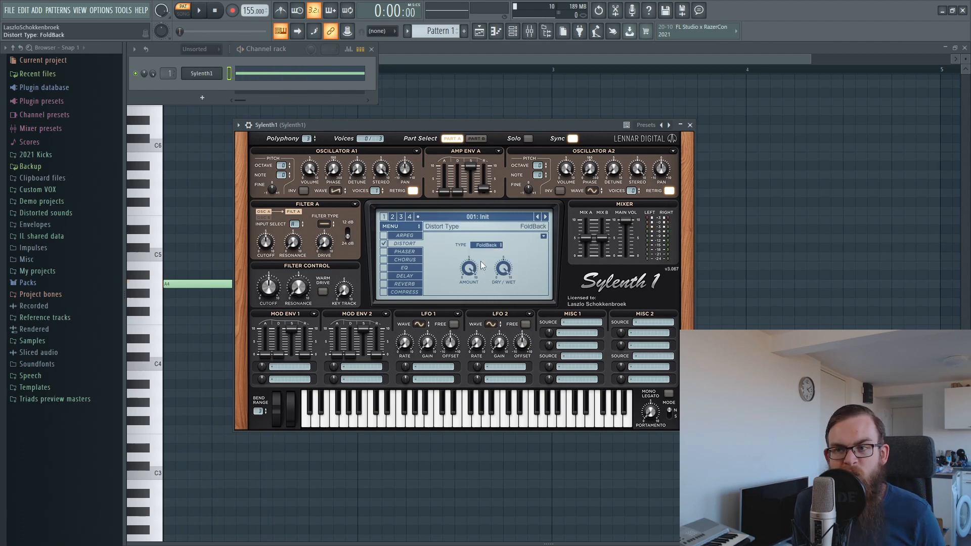
key(space)
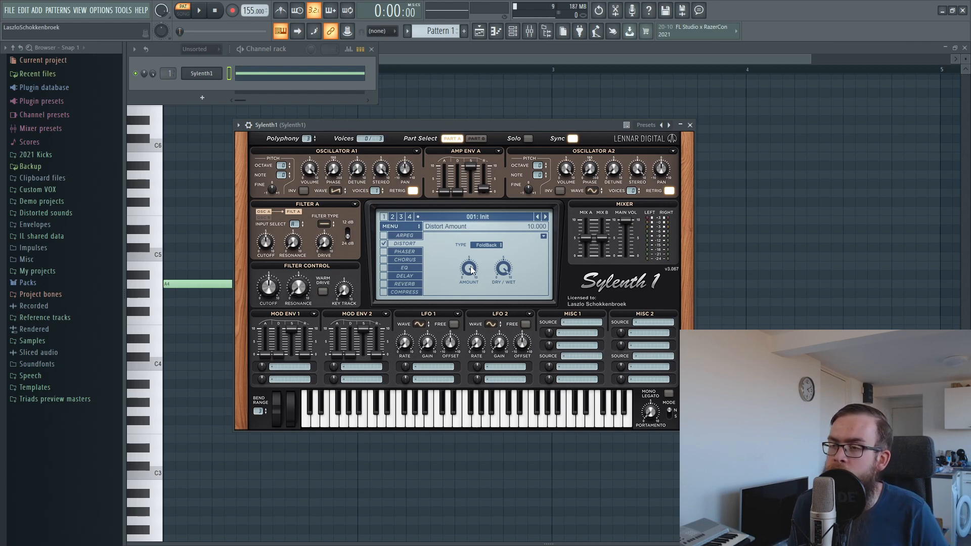
Set Oscillator A1's octave to -2 and lower the distortion amount to 5.633
click(486, 245)
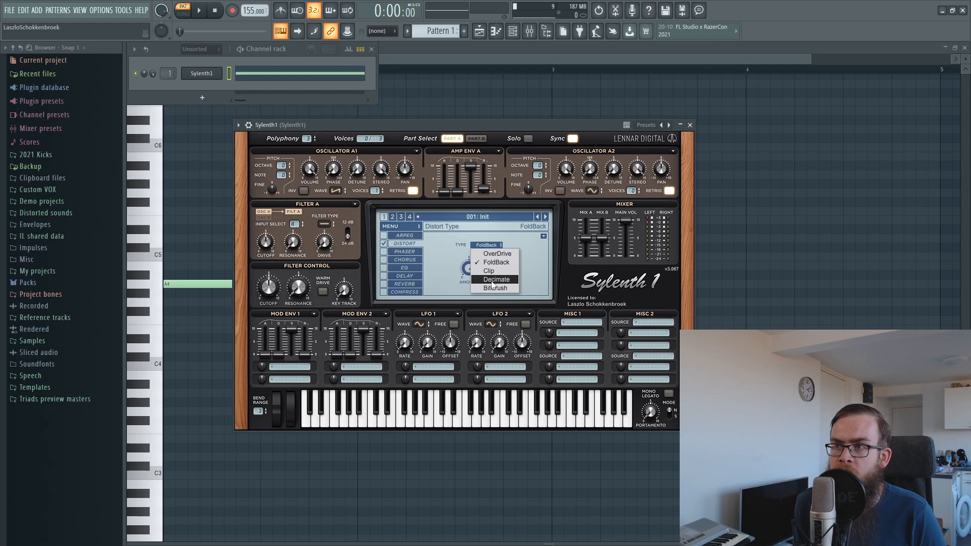
click(452, 266)
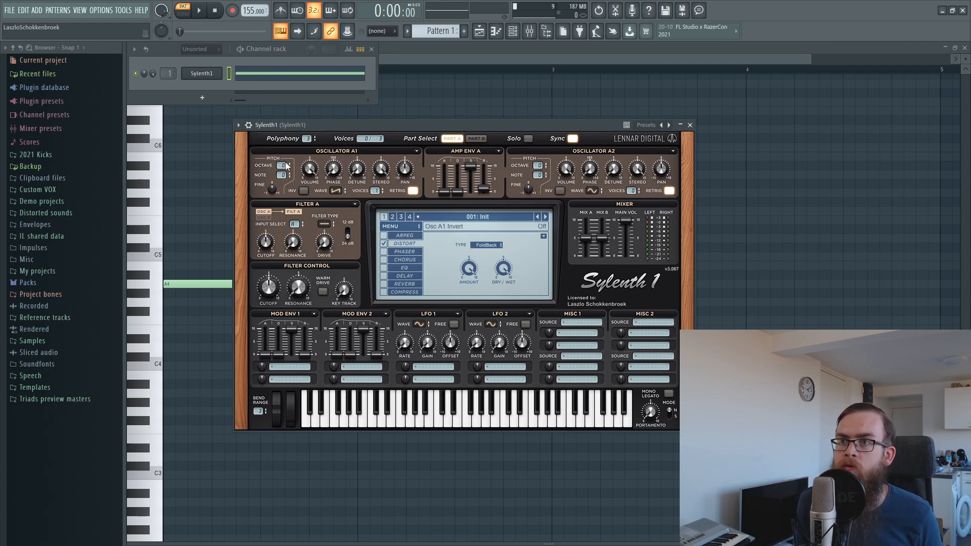
drag(280, 165, 279, 192)
drag(466, 274, 459, 324)
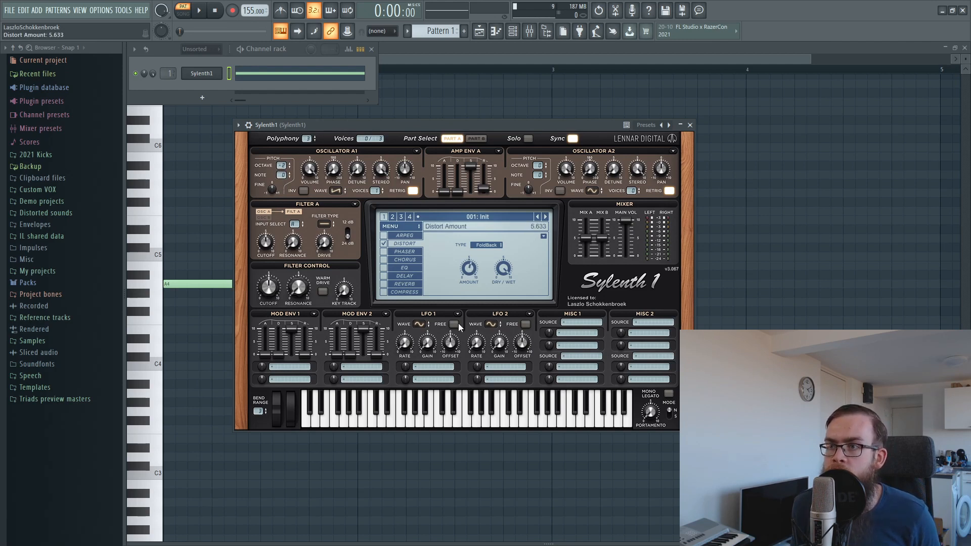
Change the distortion type to Decimate, adjust its amount and play the note, shifting the plugin window slightly
click(487, 244)
click(493, 267)
drag(515, 272, 470, 278)
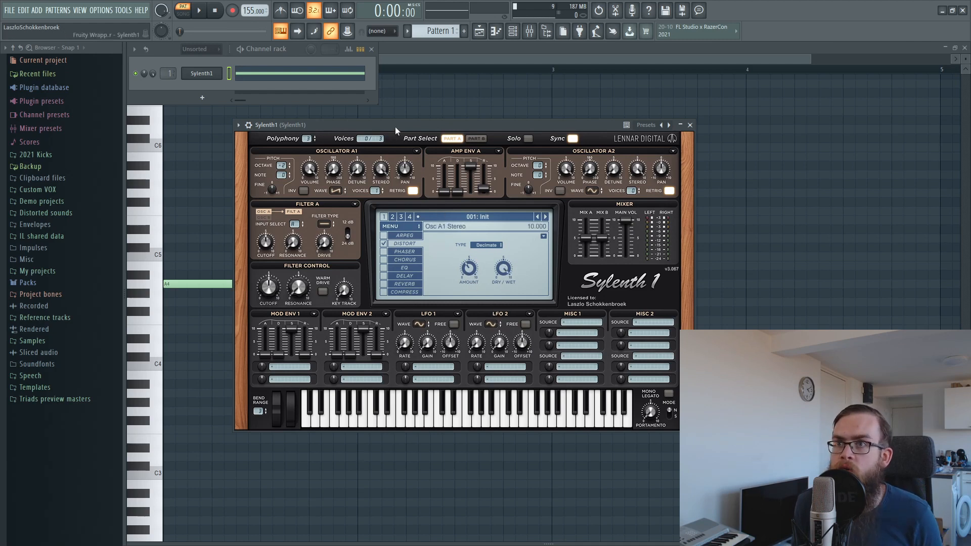
drag(395, 126, 409, 133)
key(space)
key(space)
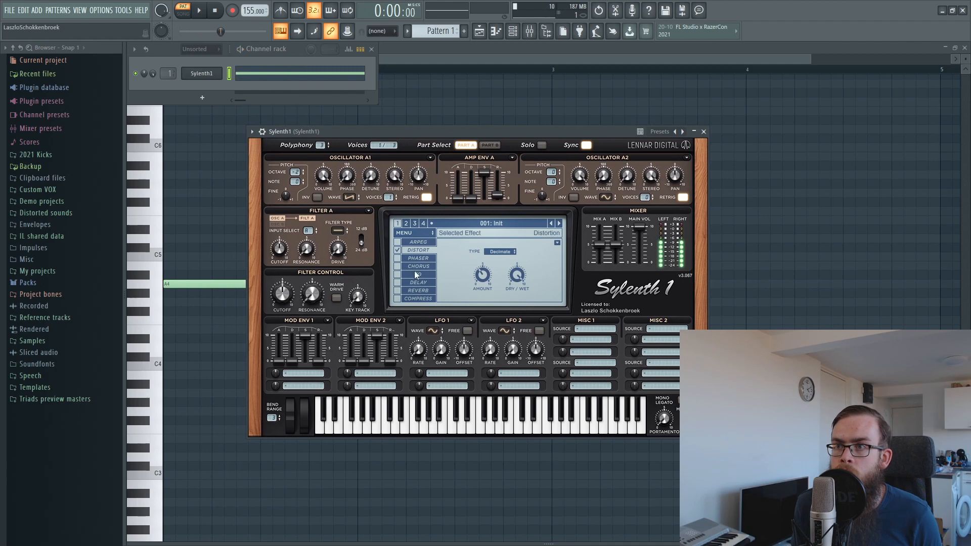
Set the distortion type to Clip and switch the distortion effect off
click(494, 253)
click(505, 280)
click(398, 250)
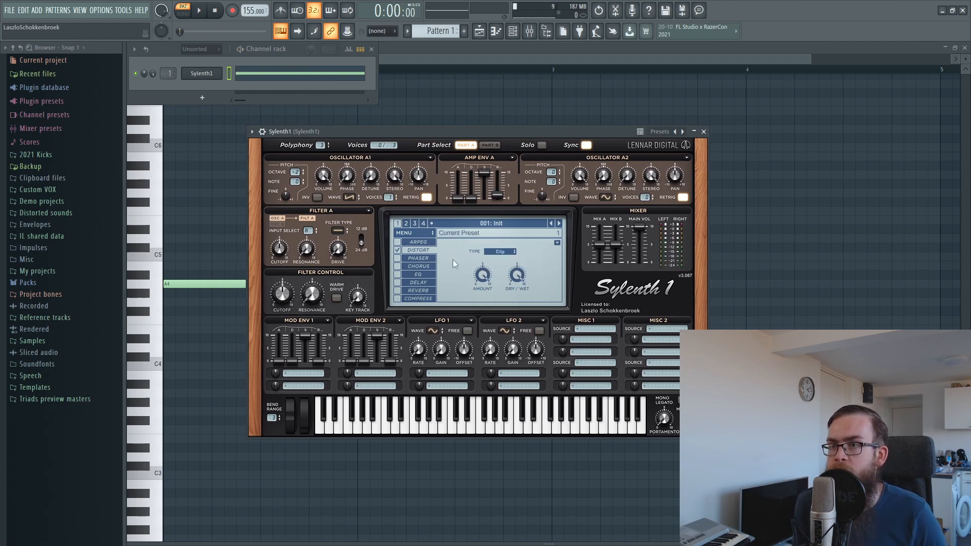
Enable the phaser, set its LFO gain to 3.867 and spread to 4.800, and raise the LR offset
click(398, 258)
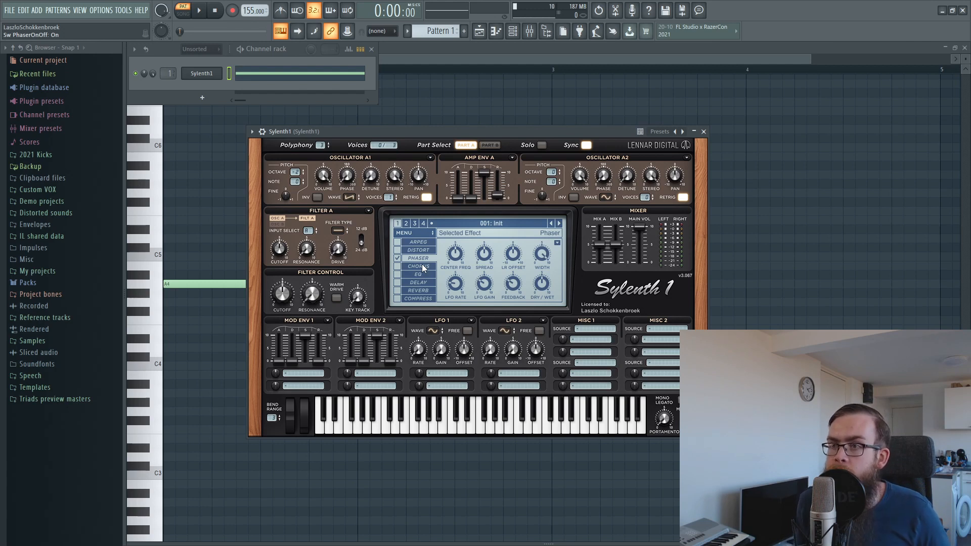
drag(452, 275, 461, 304)
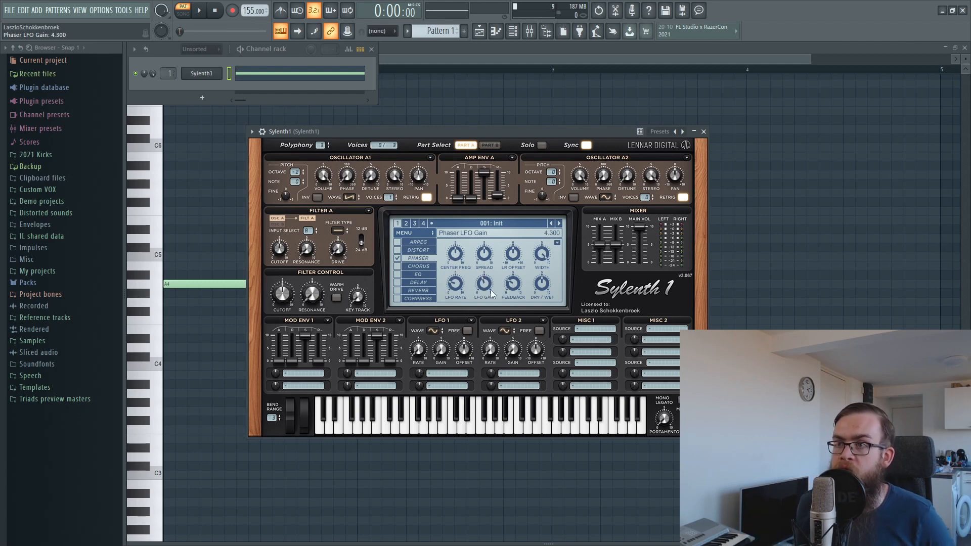
drag(491, 290, 492, 297)
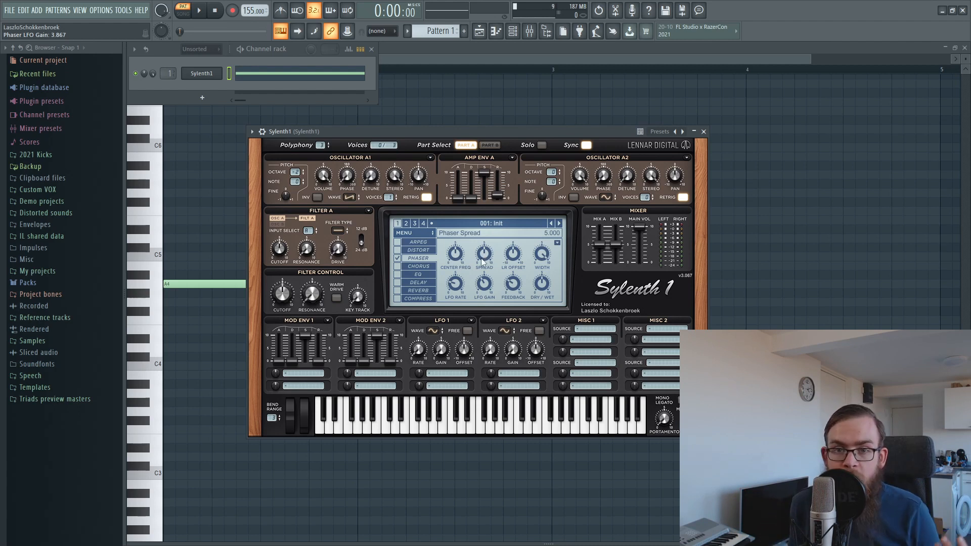
scroll(488, 261, down, 2)
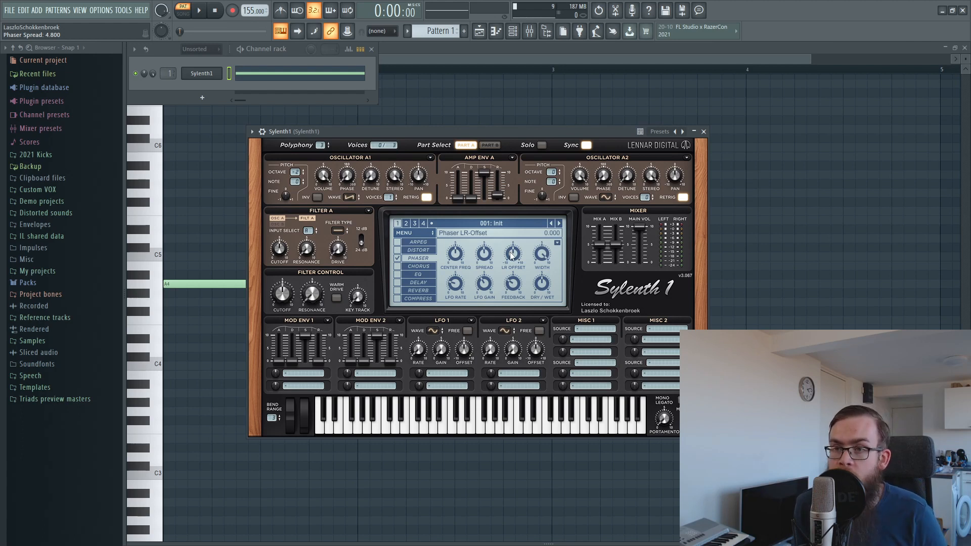
drag(511, 255, 513, 238)
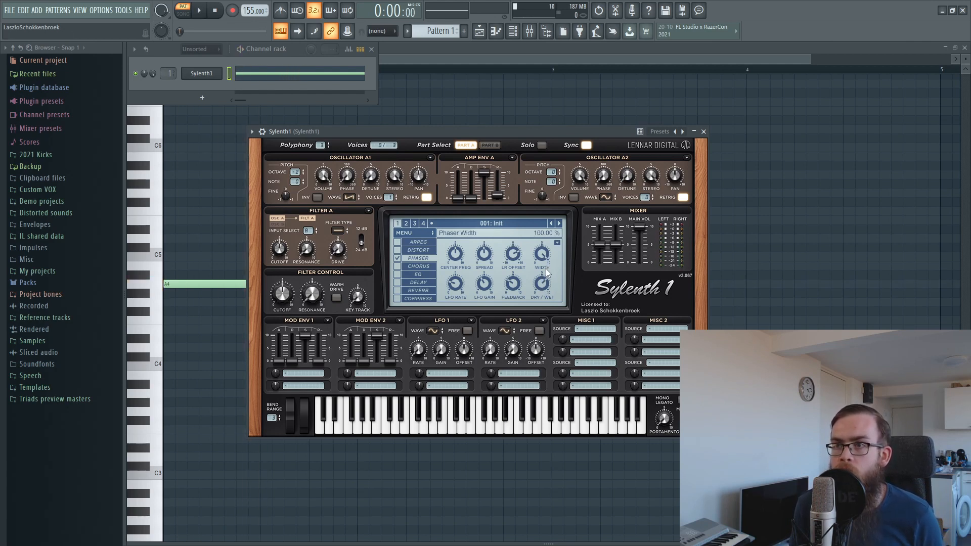
Enable the chorus, set its delay to 14.650 ms and try different rates, ending at 0.035 Hz
click(397, 266)
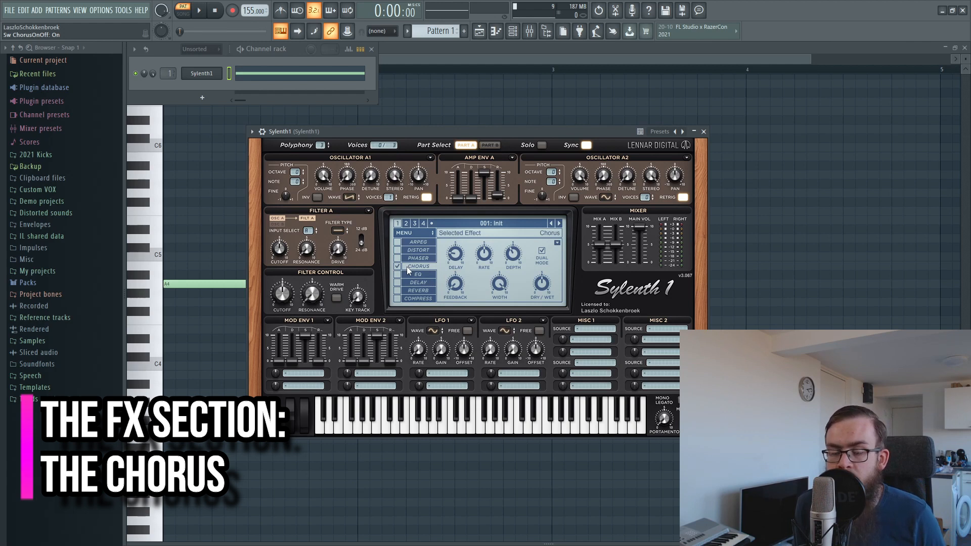
mouse_move(479, 267)
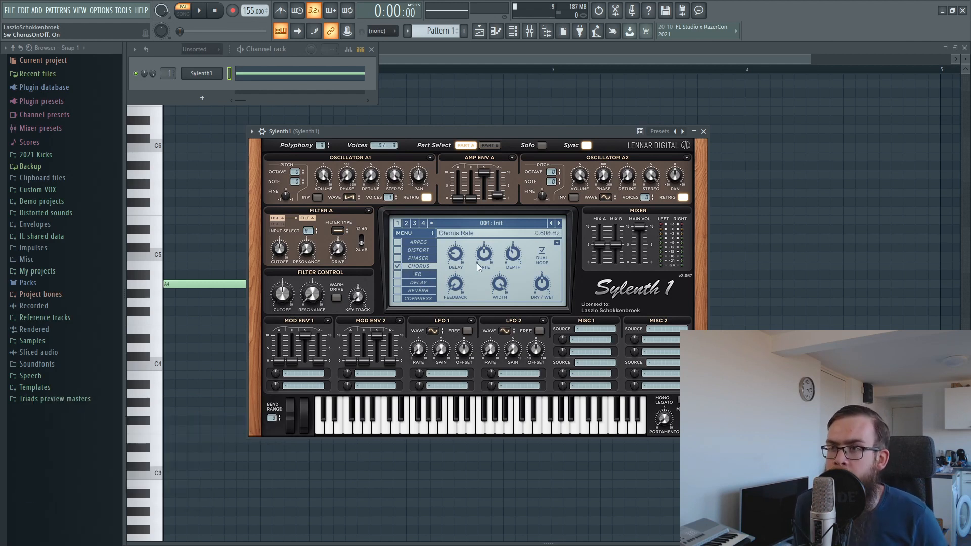
mouse_move(517, 272)
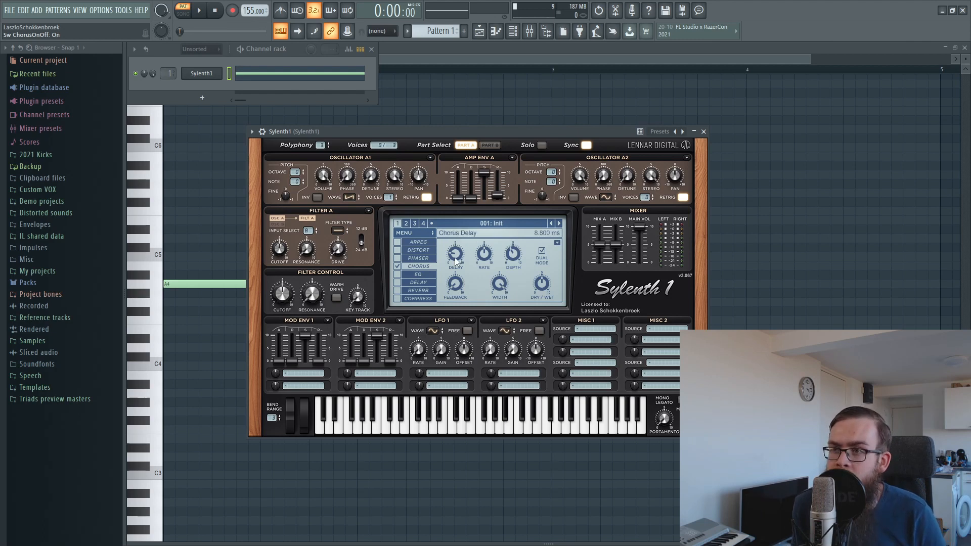
mouse_move(456, 261)
mouse_down()
mouse_move(457, 235)
mouse_move(460, 262)
mouse_up()
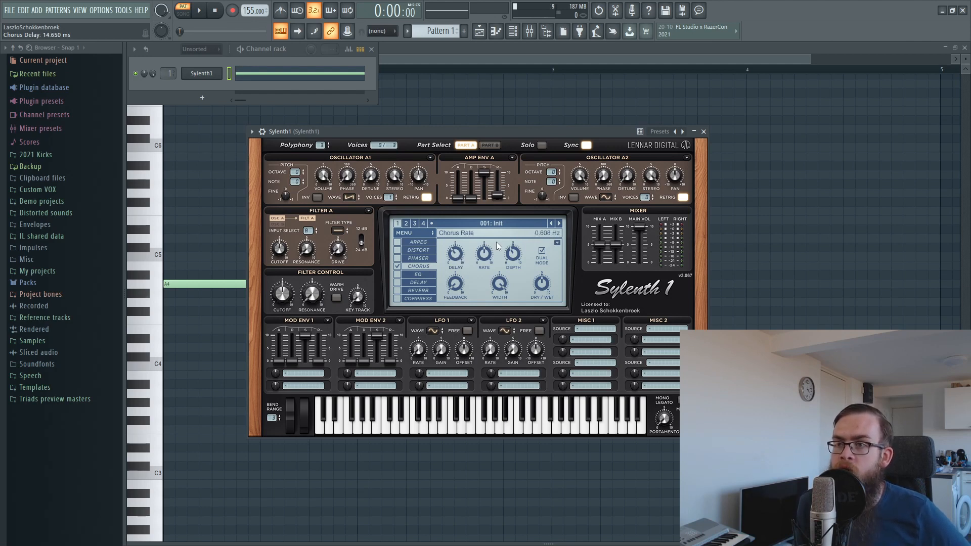
mouse_move(488, 258)
mouse_down()
mouse_move(493, 217)
mouse_move(495, 260)
mouse_up()
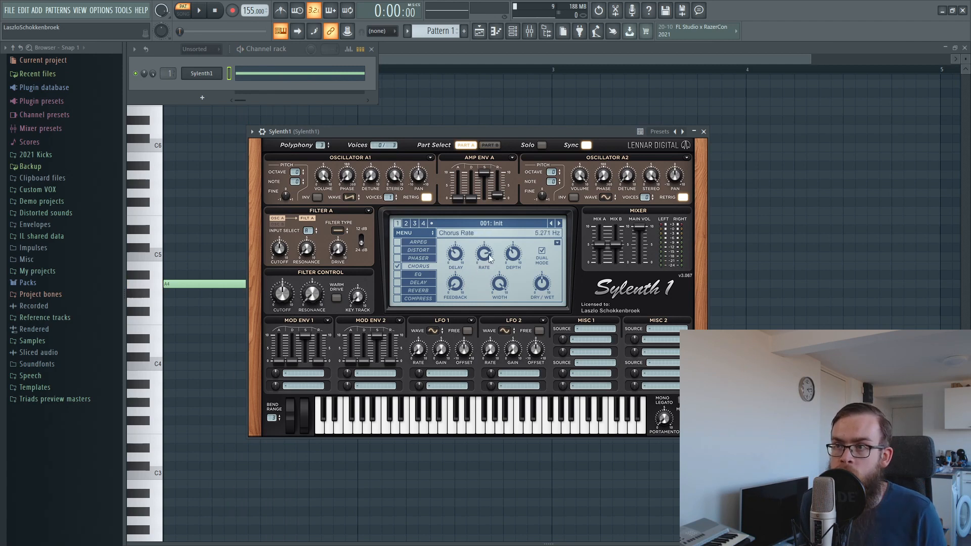
drag(487, 257, 486, 349)
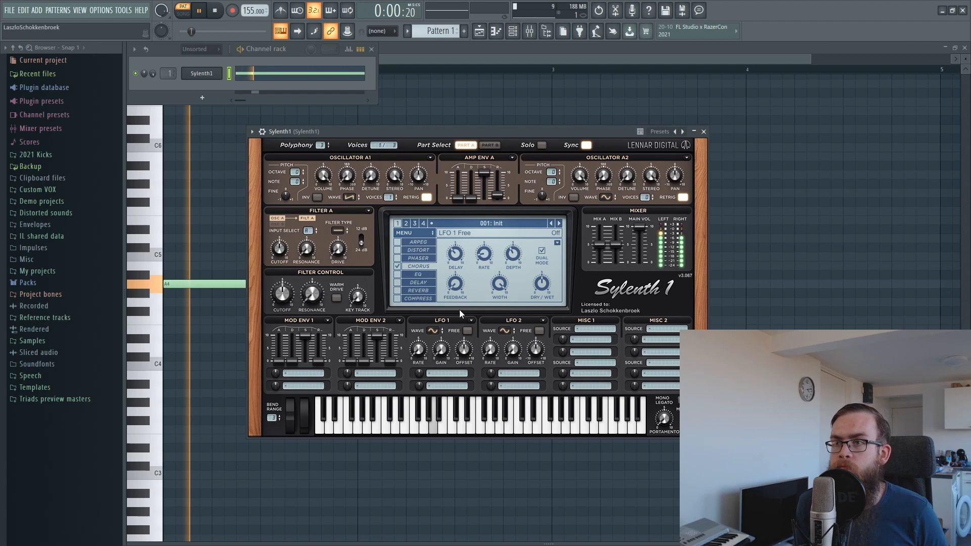
Raise the chorus depth to 95.00 % and play the note to audition it
drag(519, 259, 526, 213)
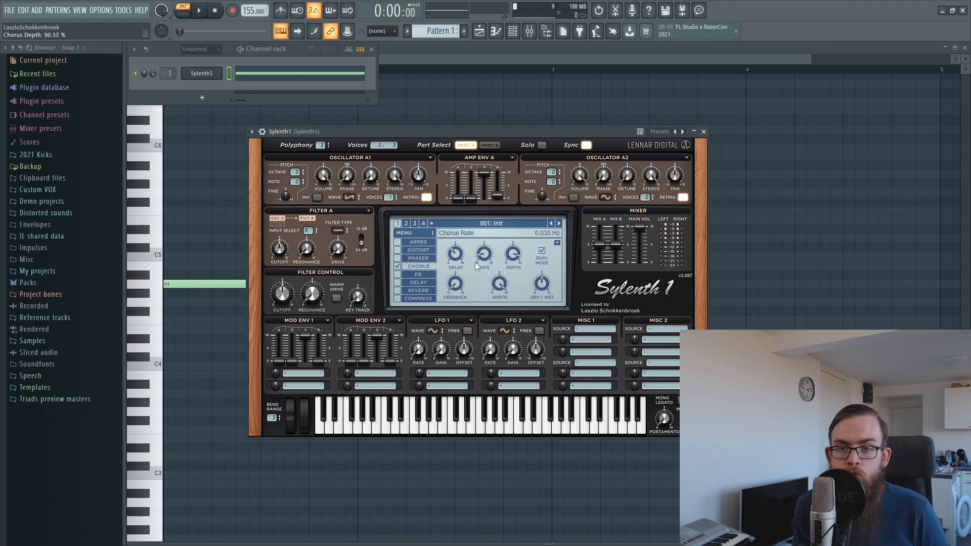
drag(512, 251, 512, 246)
key(space)
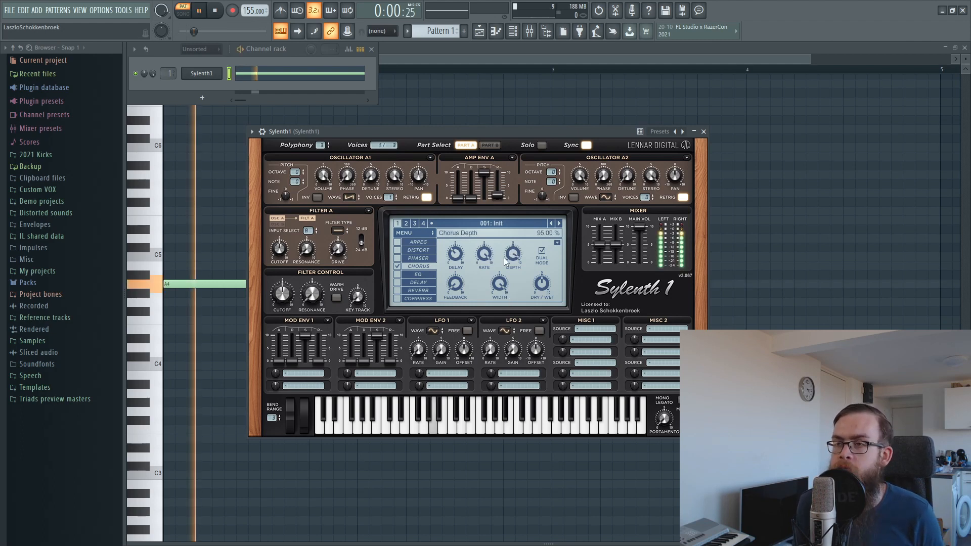
key(space)
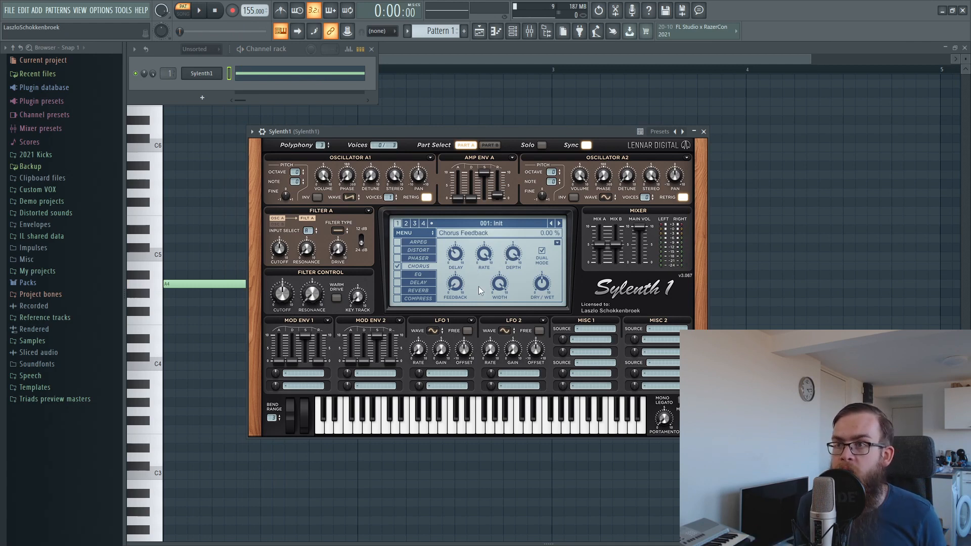
Set the chorus feedback to 52.00 % and enable the distortion alongside it, returning to the chorus settings
mouse_move(457, 286)
mouse_down()
mouse_move(457, 271)
mouse_move(464, 283)
mouse_move(454, 289)
mouse_up()
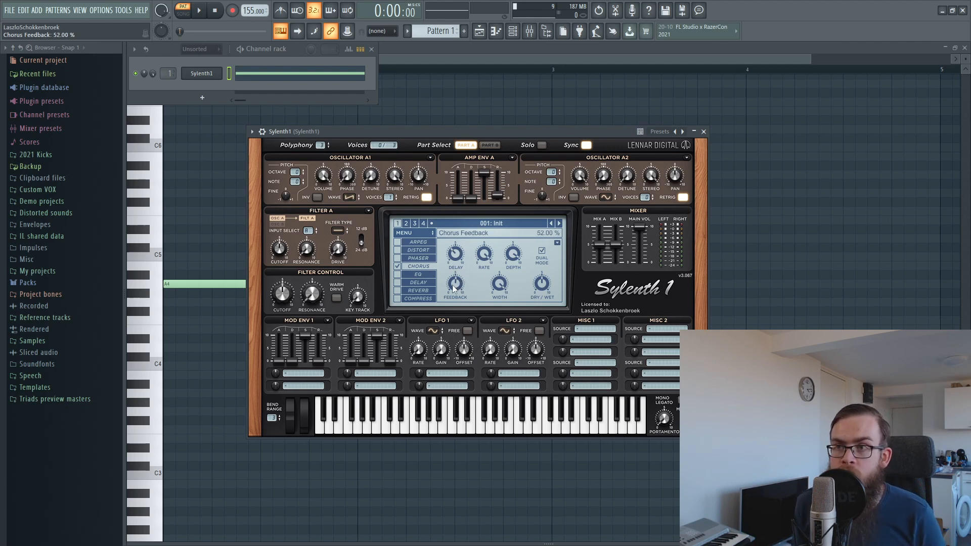
click(397, 250)
click(420, 249)
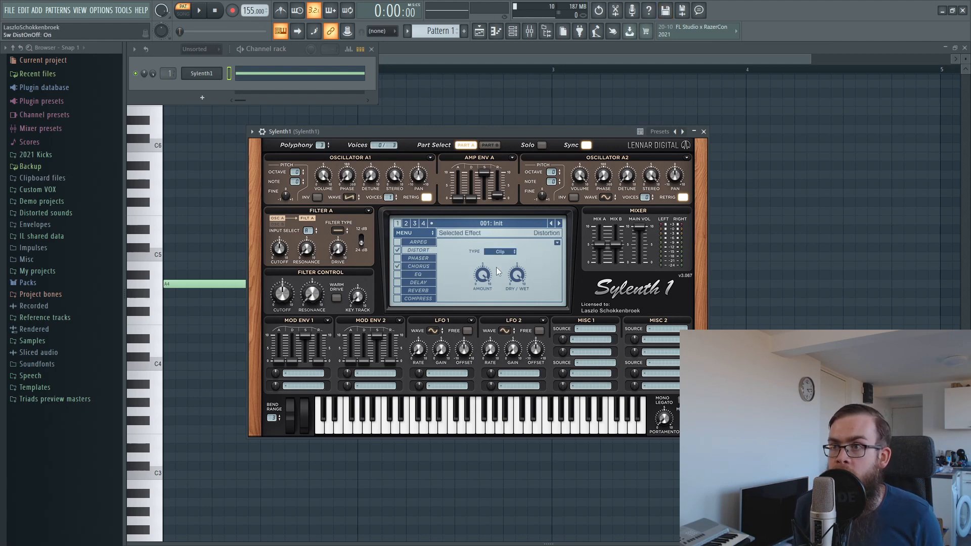
click(421, 267)
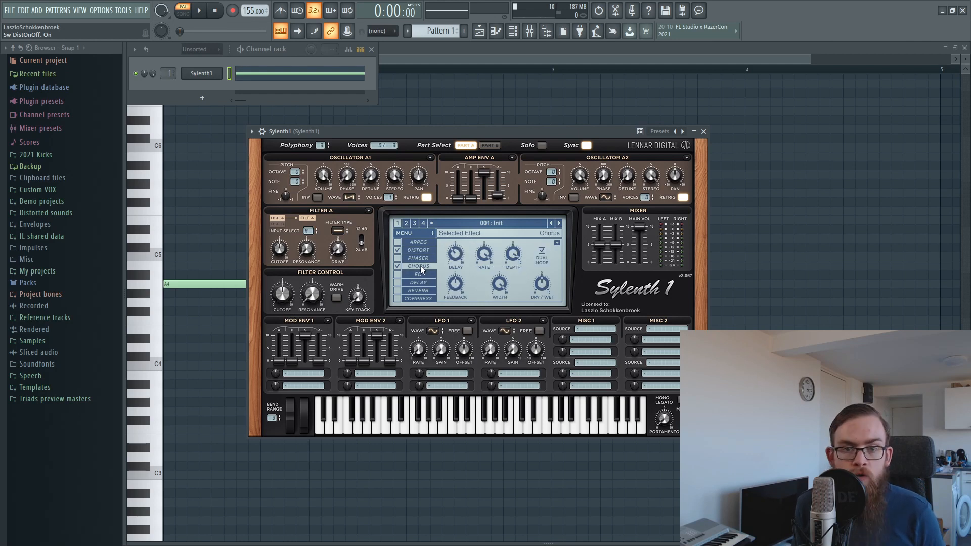
Lower Oscillator A1's octave to -2, play the note and set the chorus dry/wet to 89.00 %
drag(295, 173, 296, 204)
key(space)
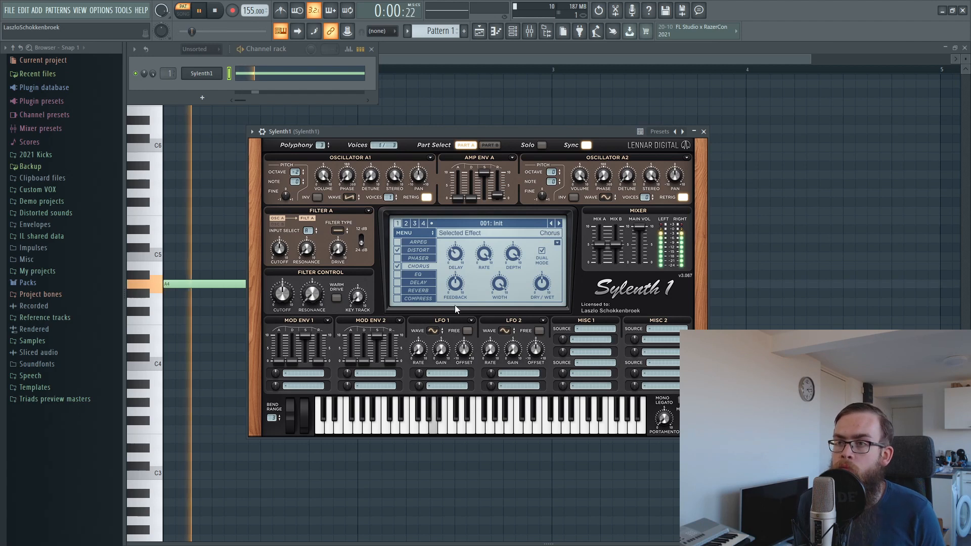
key(space)
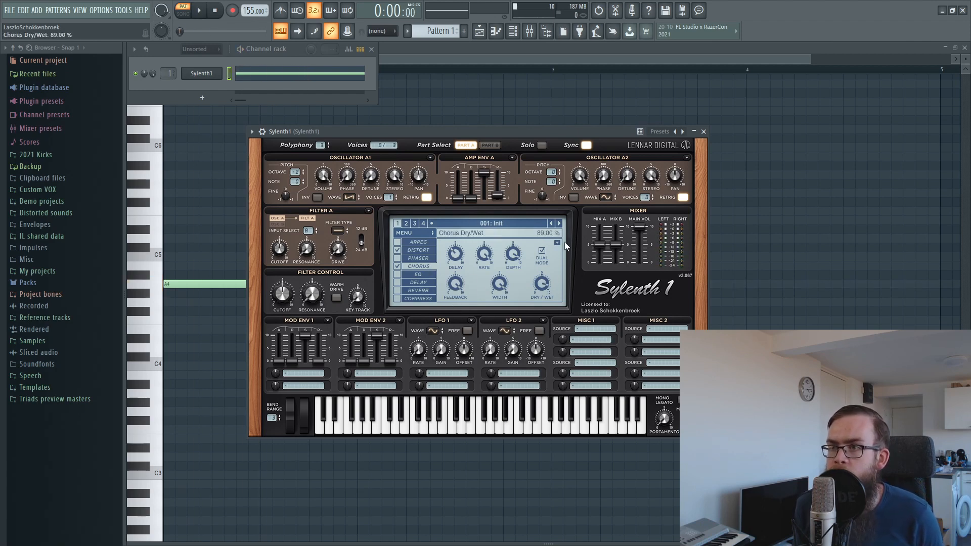
Play the note while setting the chorus depth to 47.33 % and its feedback to 96.00 %
key(space)
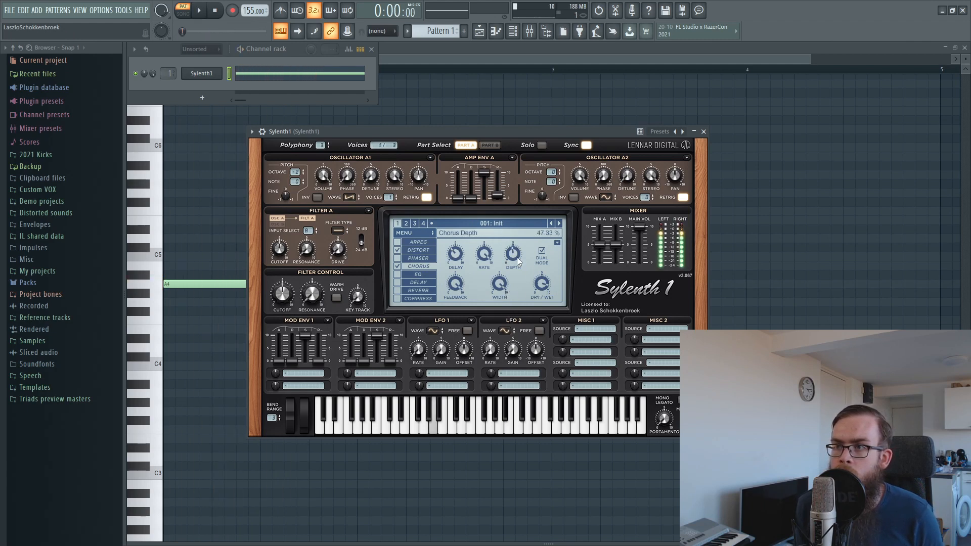
drag(452, 293, 455, 316)
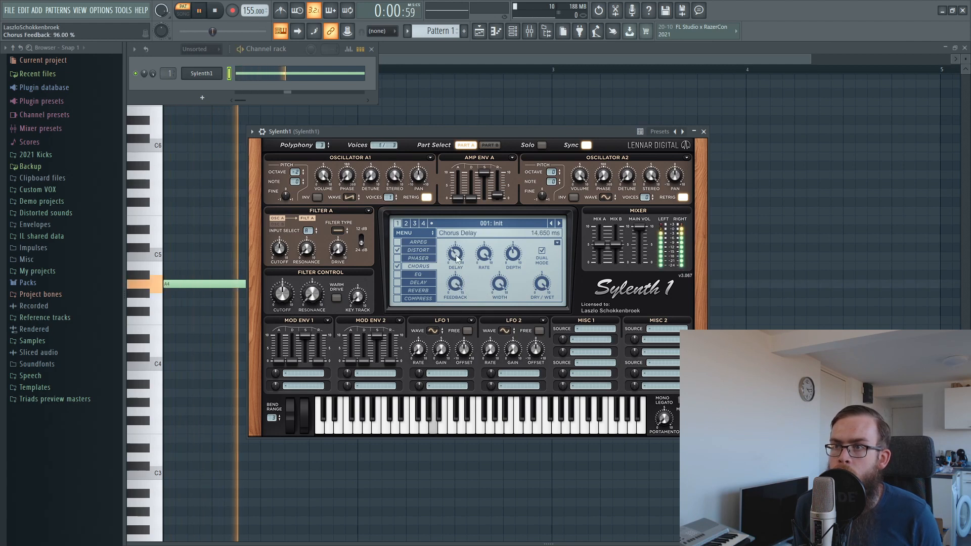
key(space)
key(space)
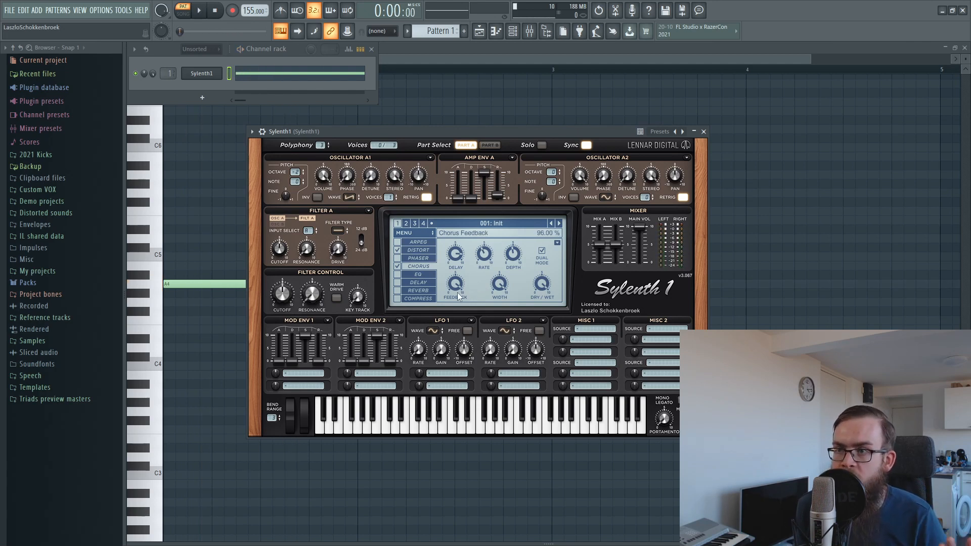
Play the note with the chorus feedback at 0.00 %, then raise the feedback again and replay it for comparison
drag(455, 288, 457, 464)
key(space)
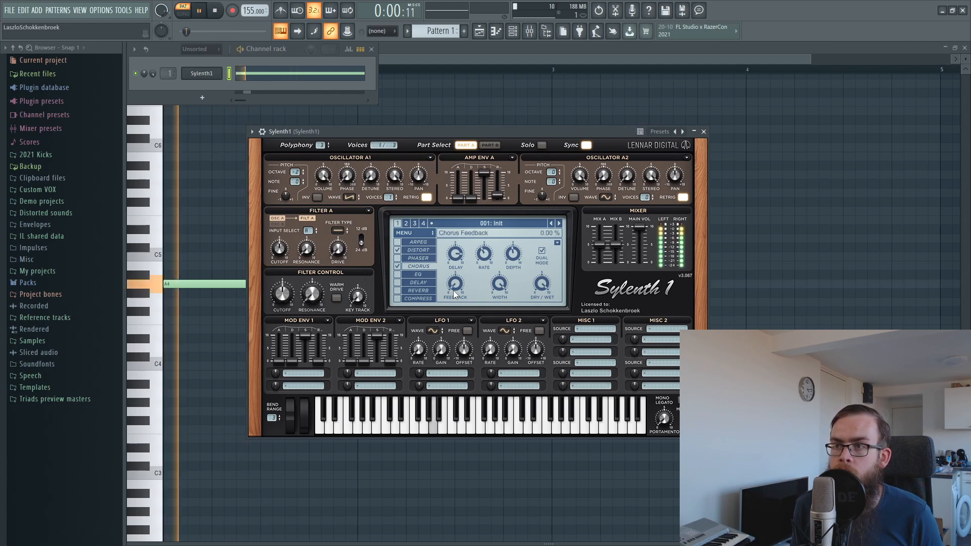
key(space)
drag(454, 294, 469, 222)
key(space)
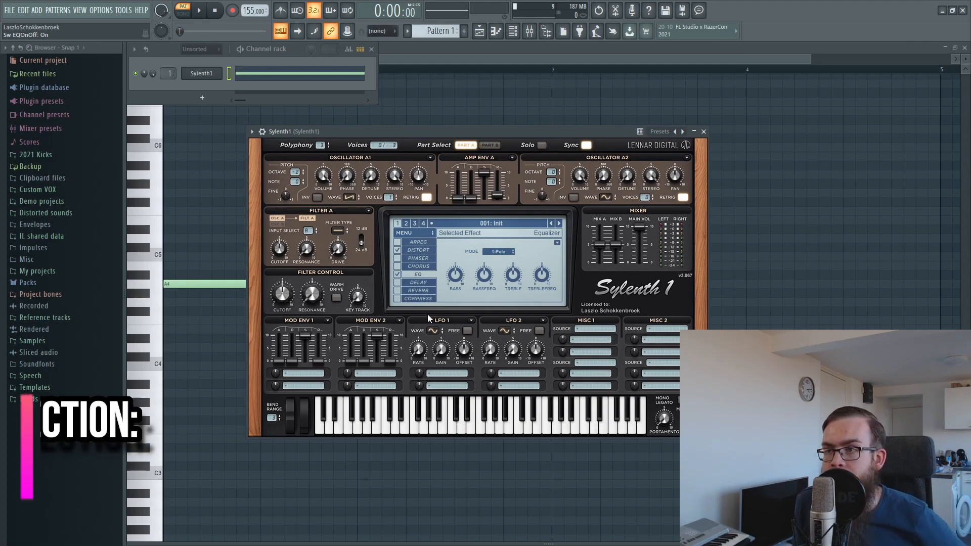
Boost the equalizer's bass to 15.000 dB in 1-Pole mode, then bring it back down
mouse_move(484, 282)
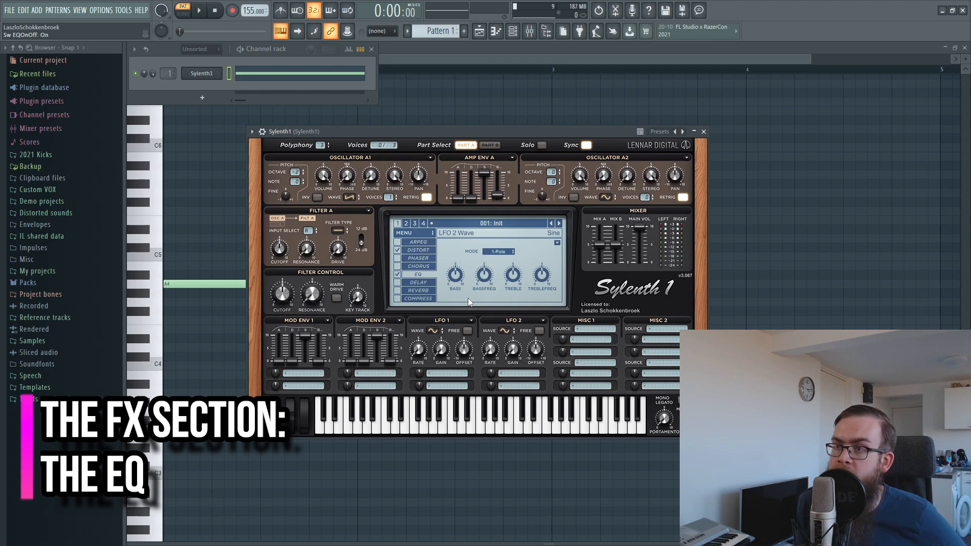
drag(487, 278, 456, 282)
ctrl+click(456, 286)
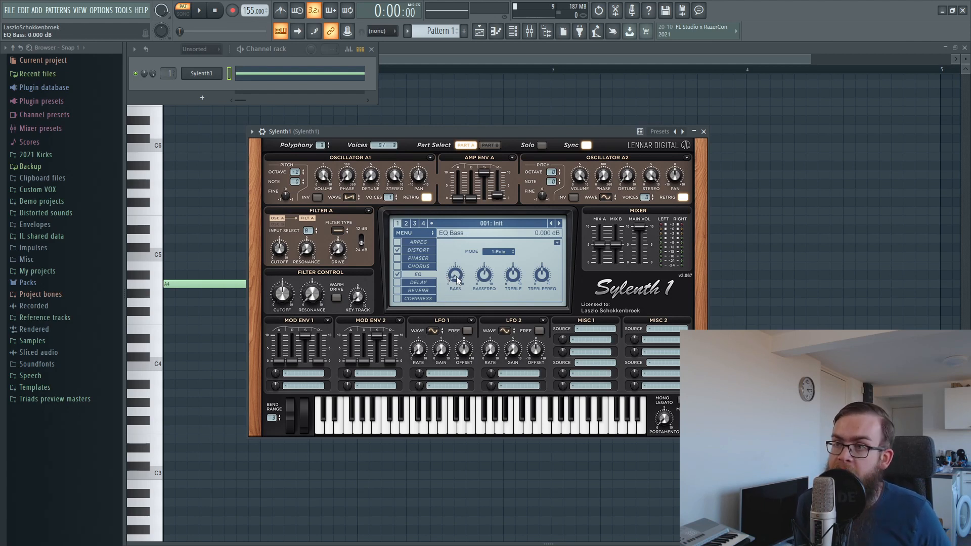
drag(457, 280, 457, 283)
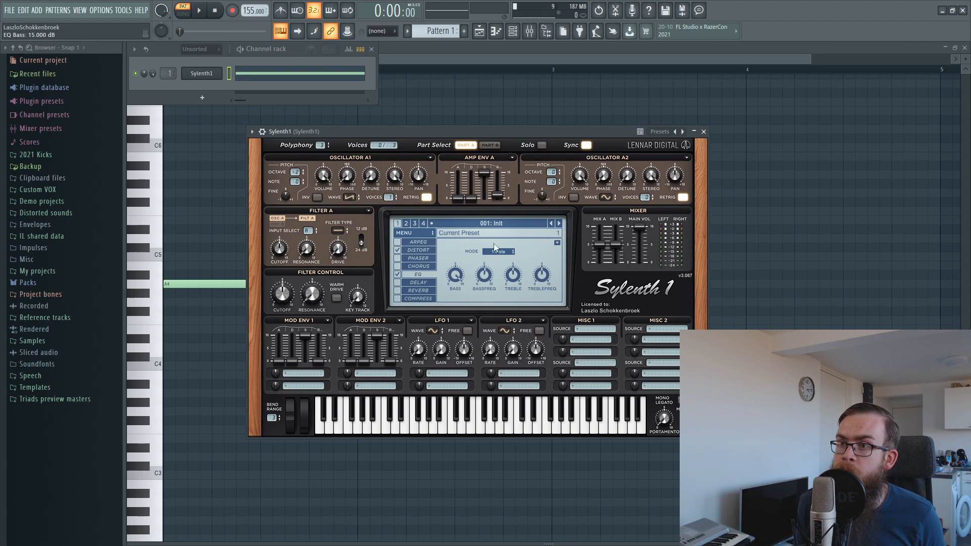
drag(455, 282, 380, 489)
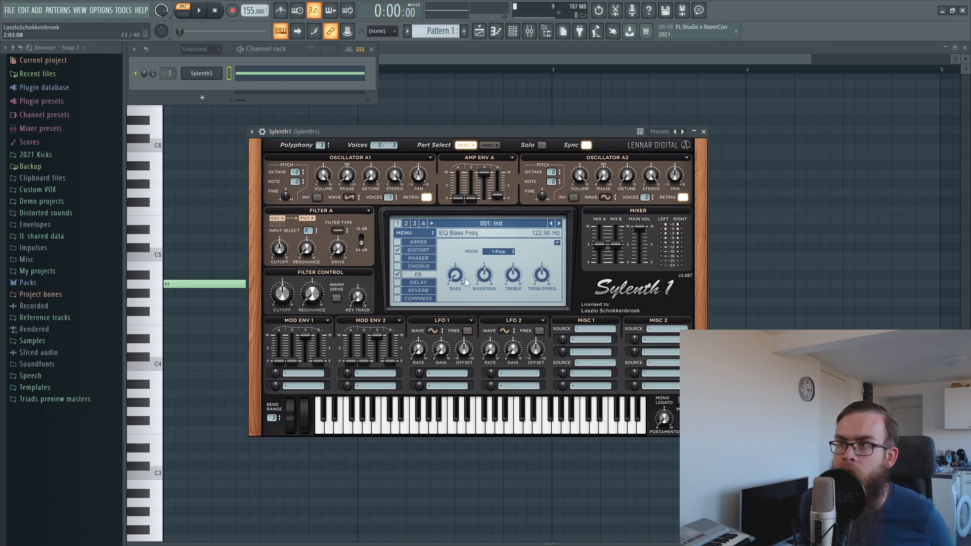
Enable the delay effect and open its settings
click(397, 282)
click(419, 282)
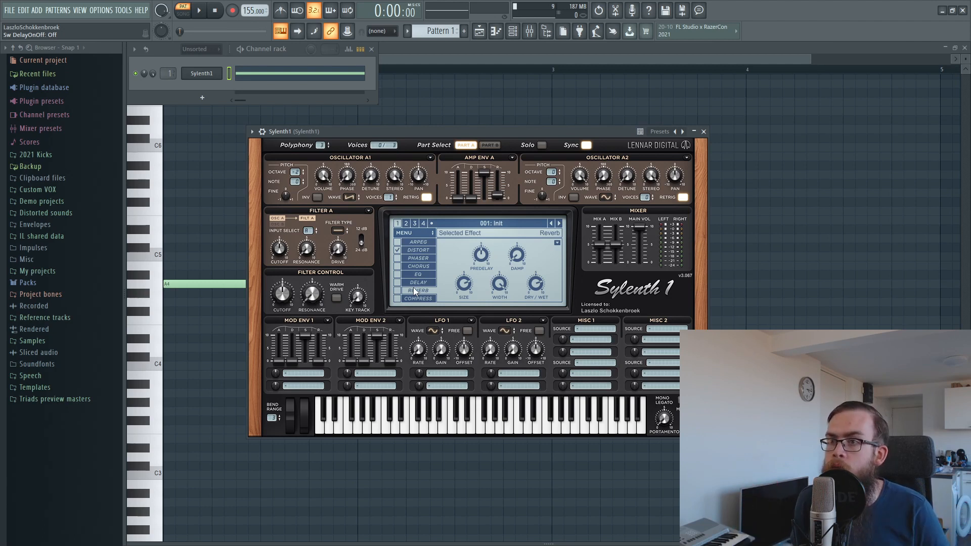
Set the reverb damping to 0.000 and open the compressor settings
mouse_move(517, 257)
drag(517, 255, 504, 293)
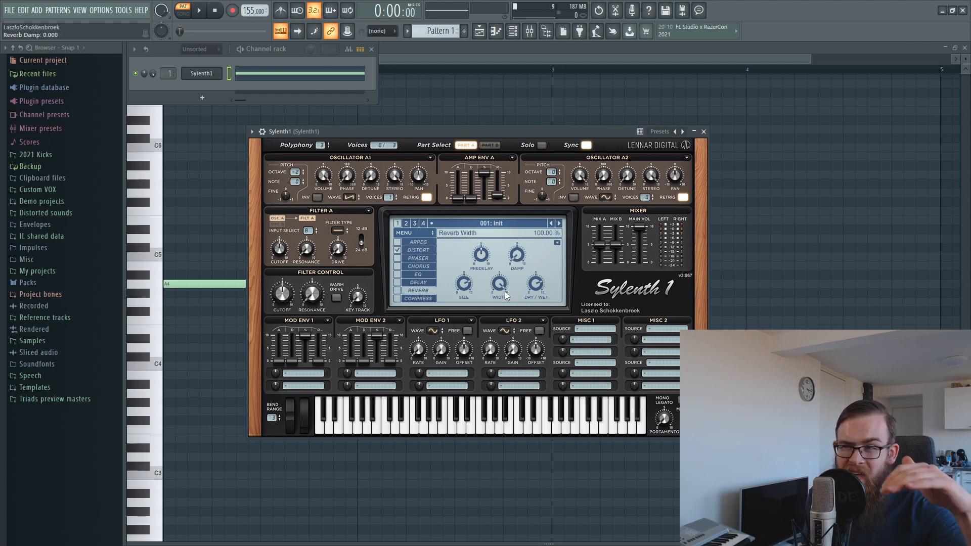
mouse_move(473, 285)
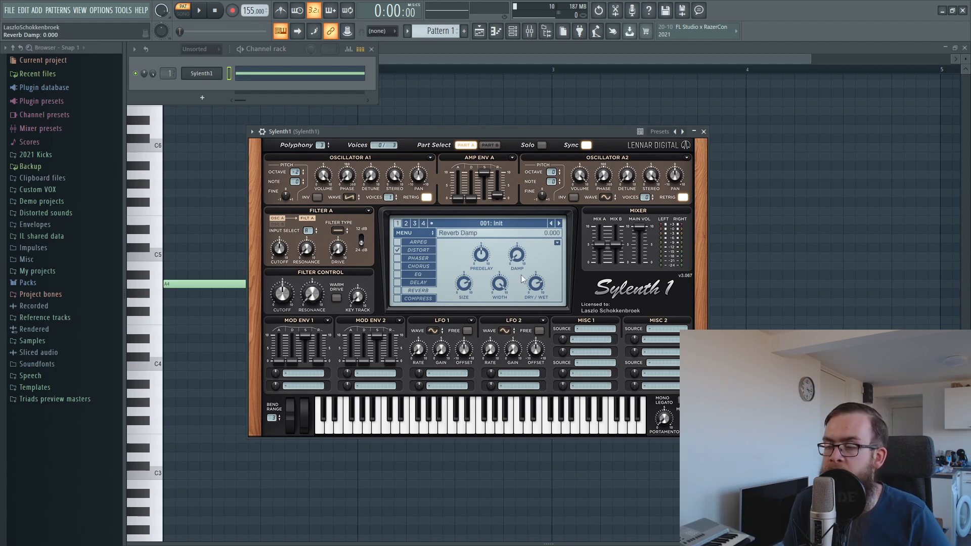
click(415, 299)
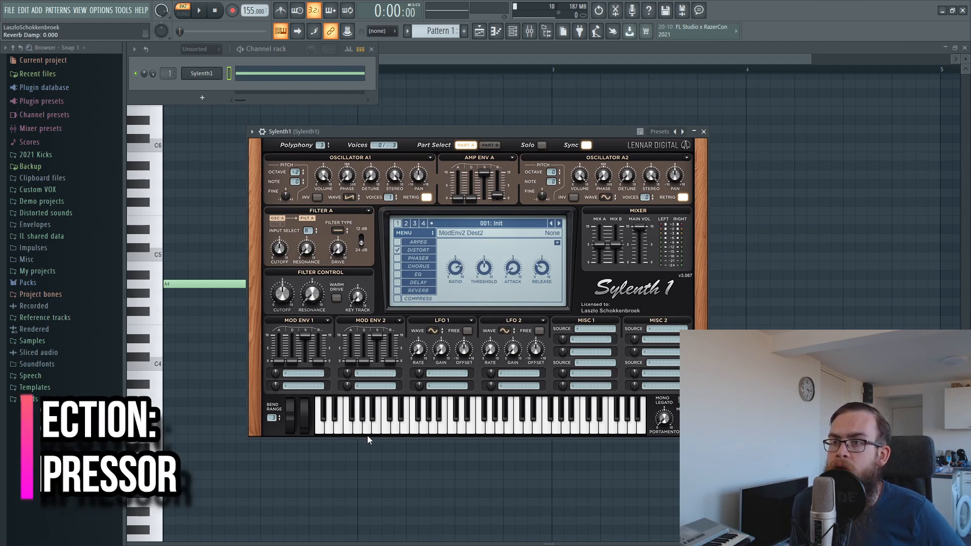